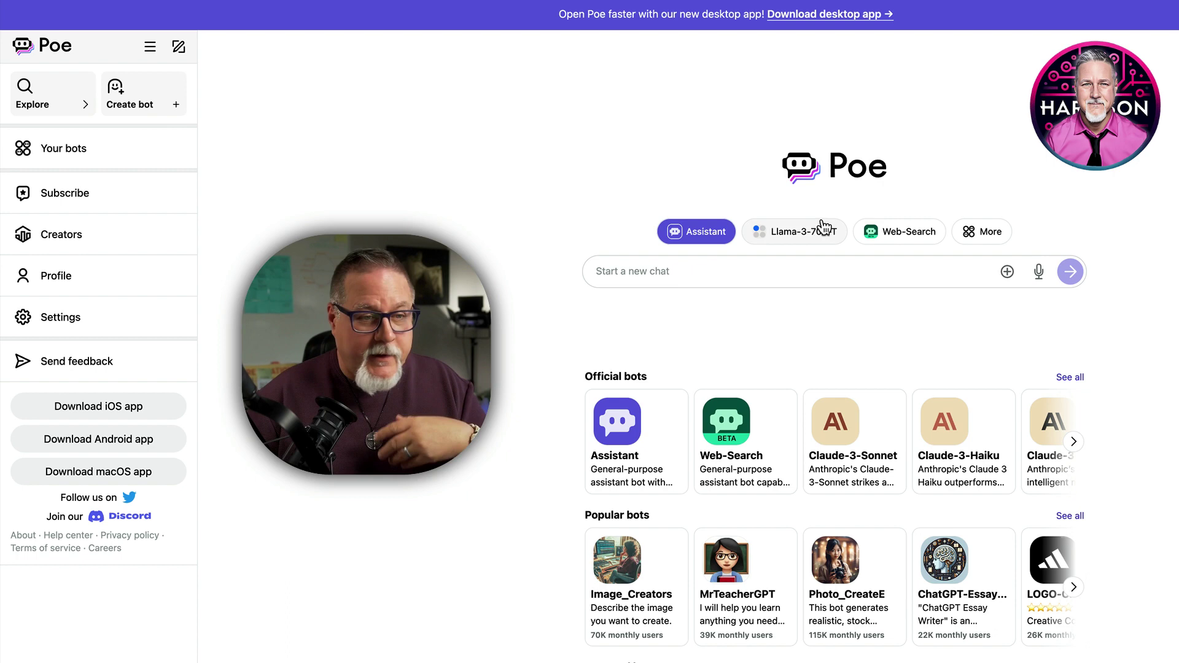
- Browse the full Your bots list of available chatbots, then close it
scroll(834, 344, "down", 1)
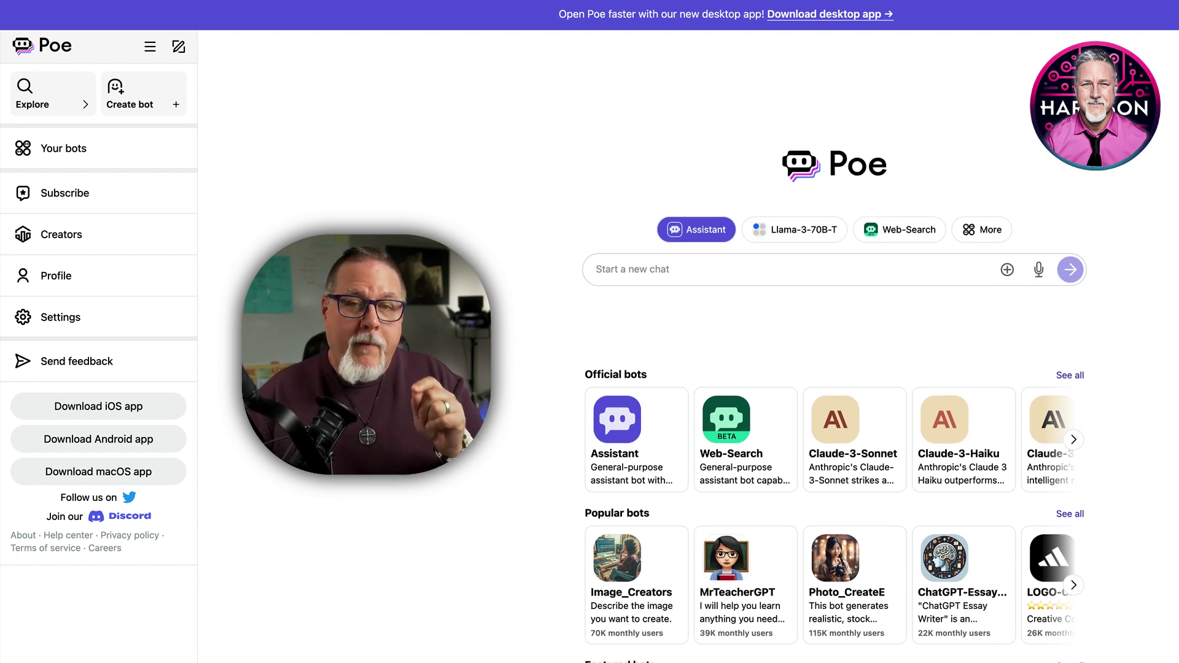
left_click(982, 231)
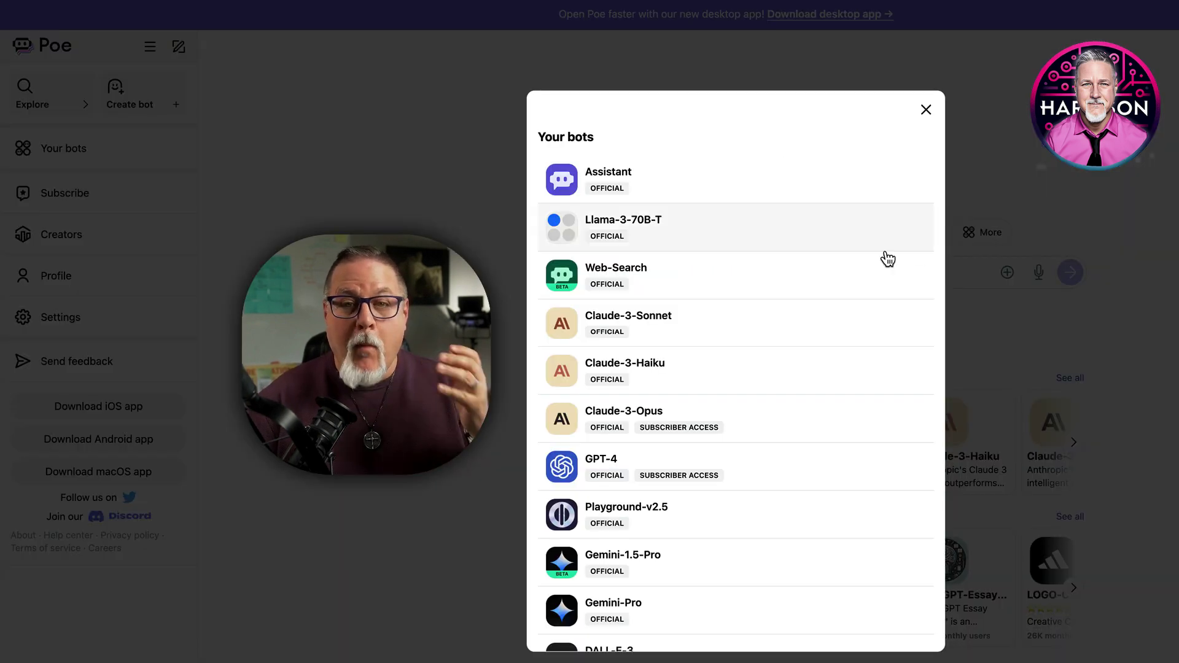
scroll(832, 269, "down", 1)
scroll(832, 268, "down", 3)
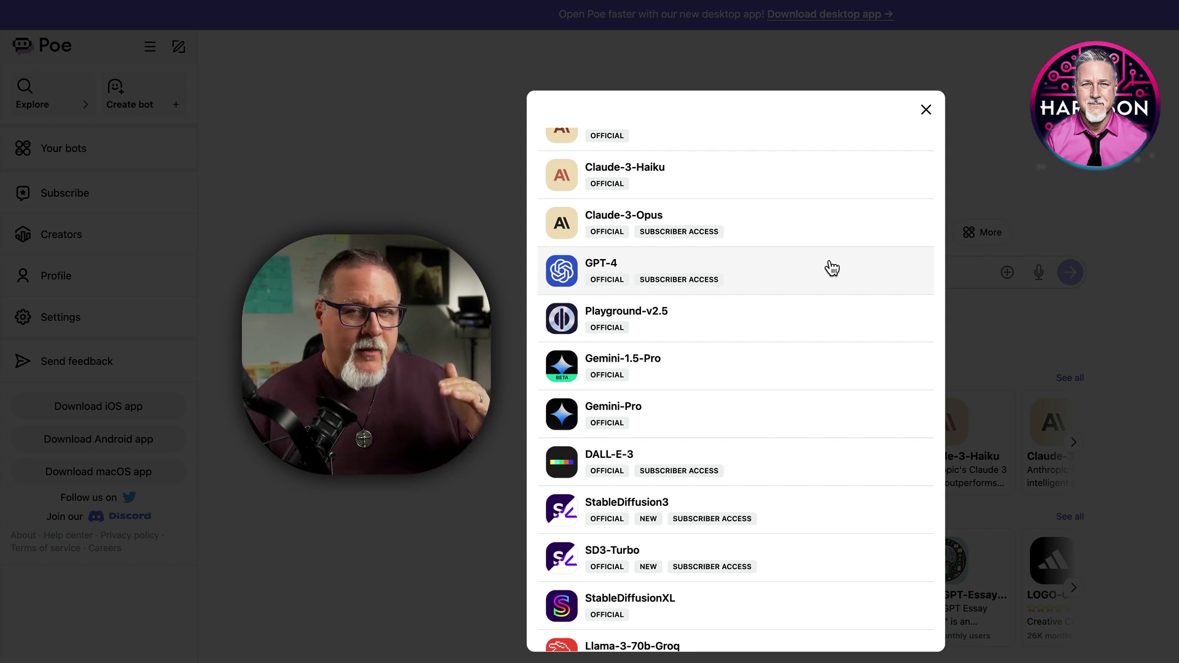
scroll(832, 268, "down", 1)
scroll(832, 269, "up", 5)
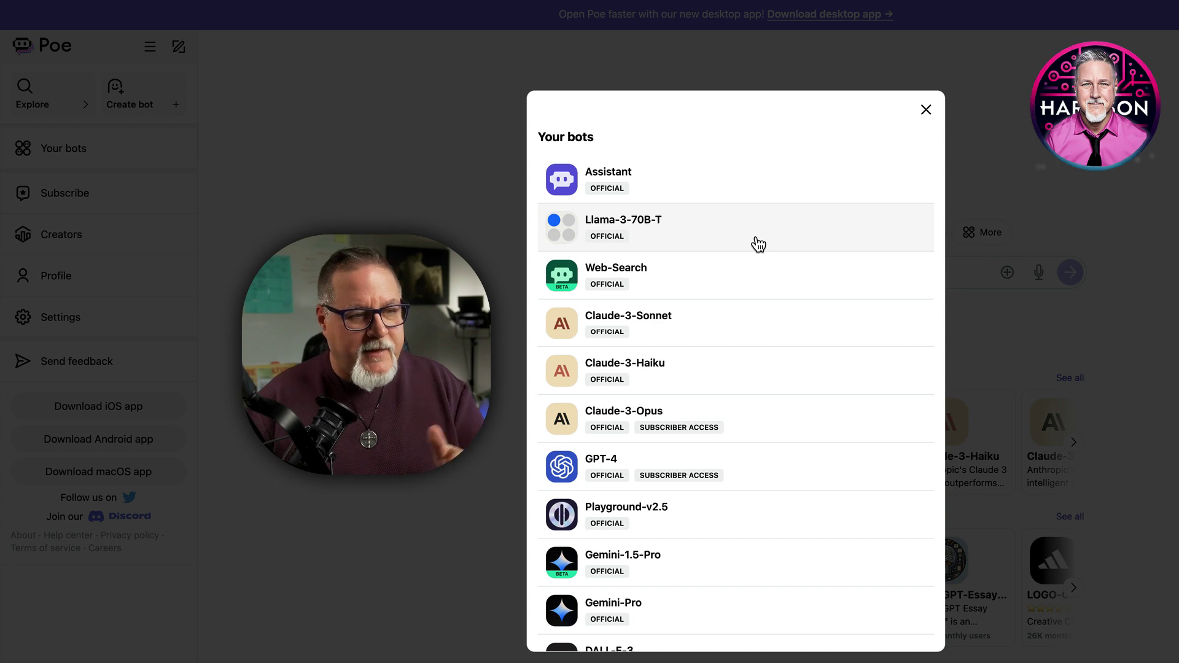
scroll(761, 260, "down", 2)
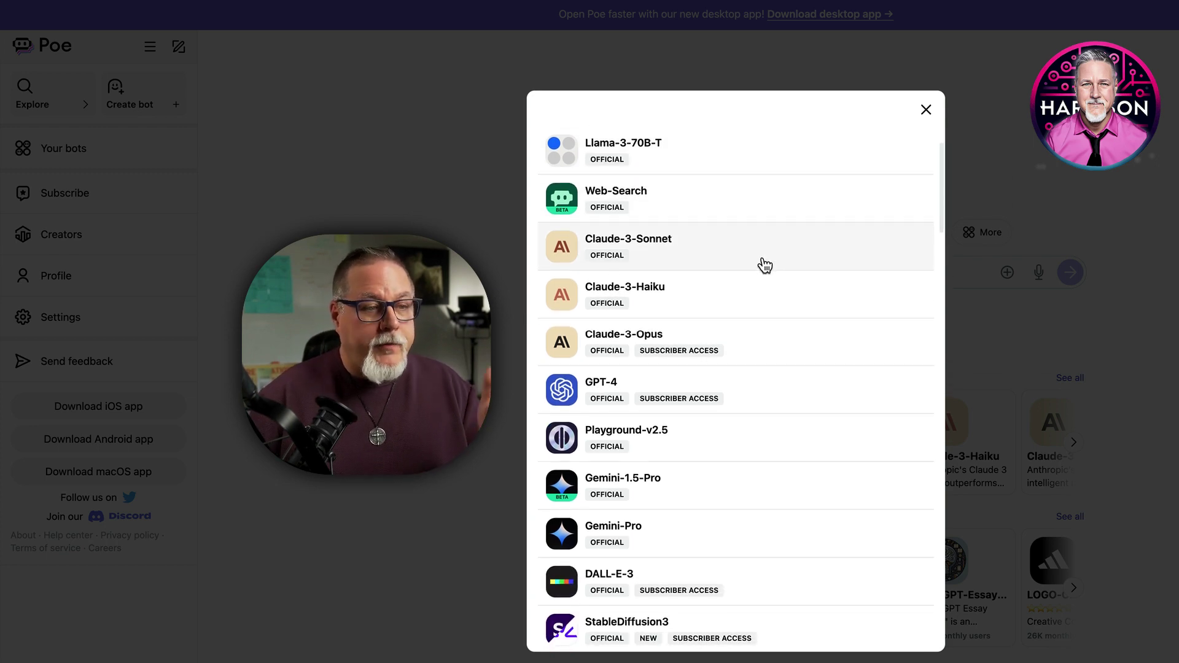
scroll(764, 265, "down", 3)
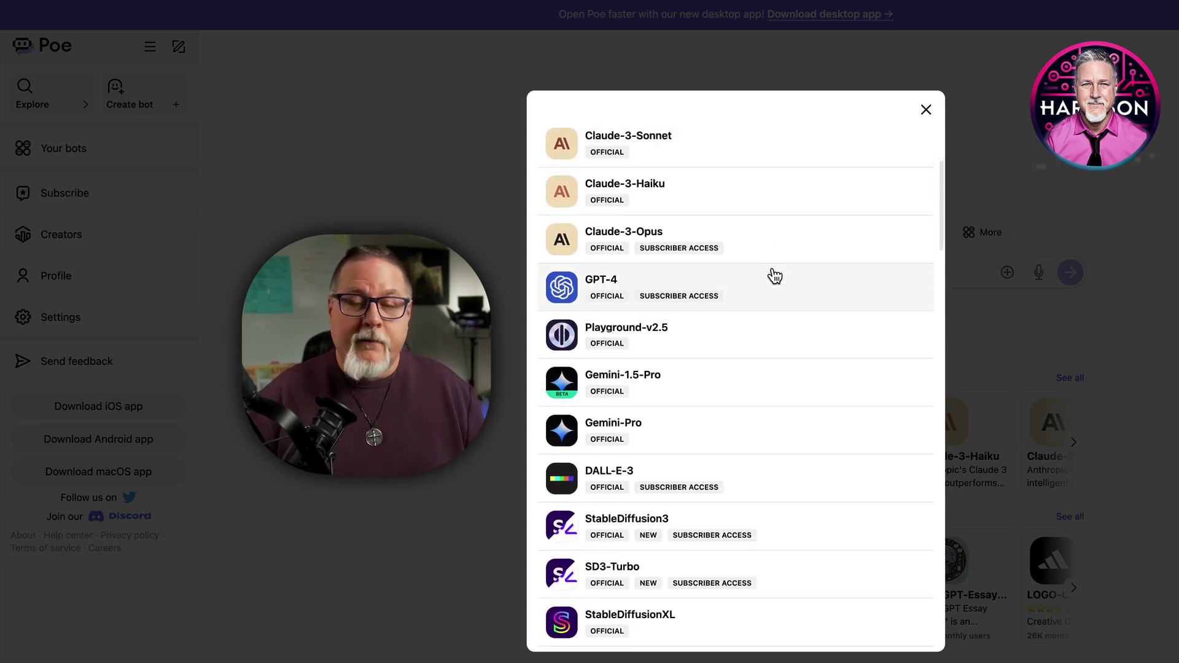
scroll(774, 276, "down", 6)
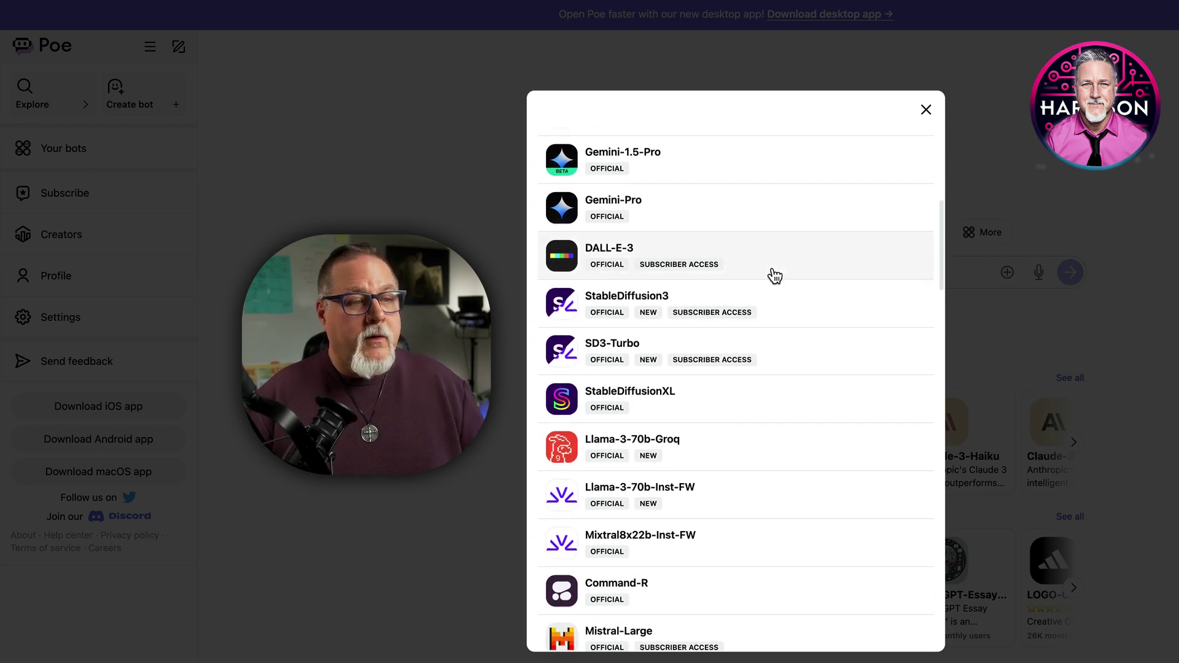
scroll(774, 275, "down", 9)
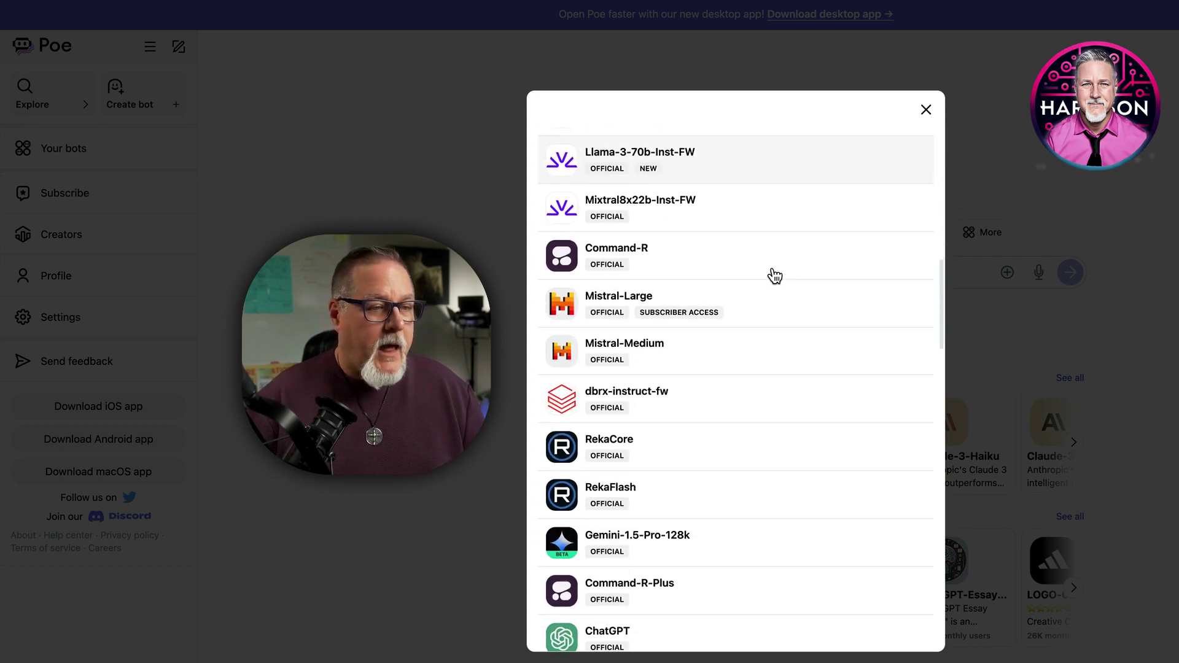
scroll(774, 275, "down", 13)
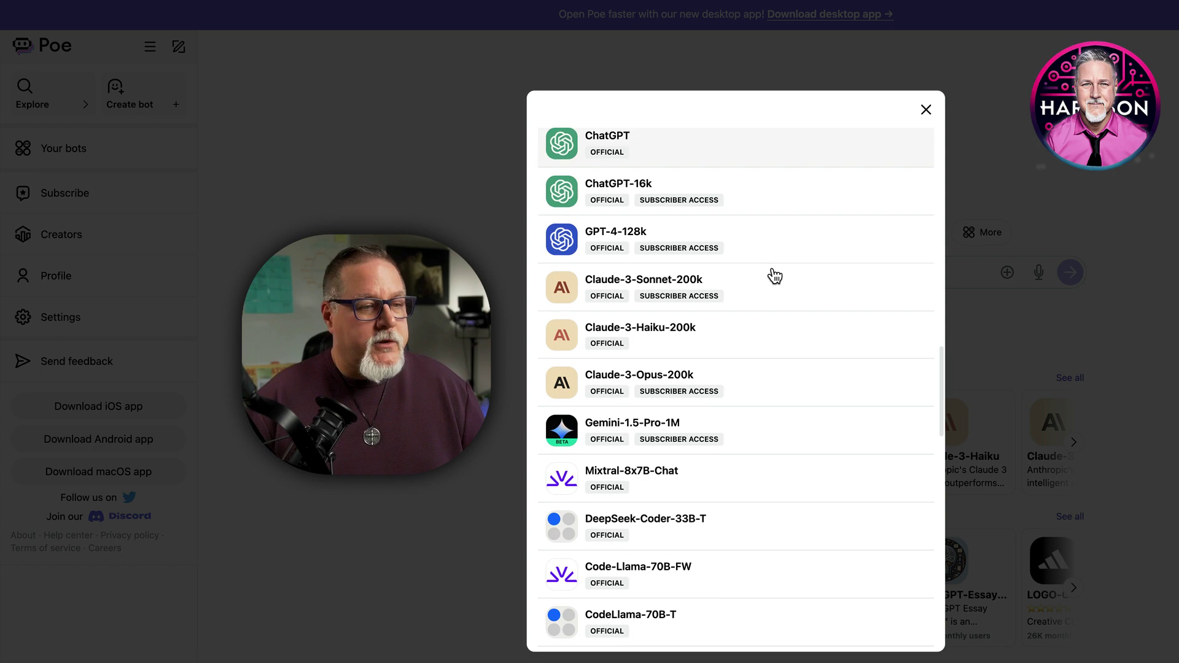
scroll(774, 276, "down", 20)
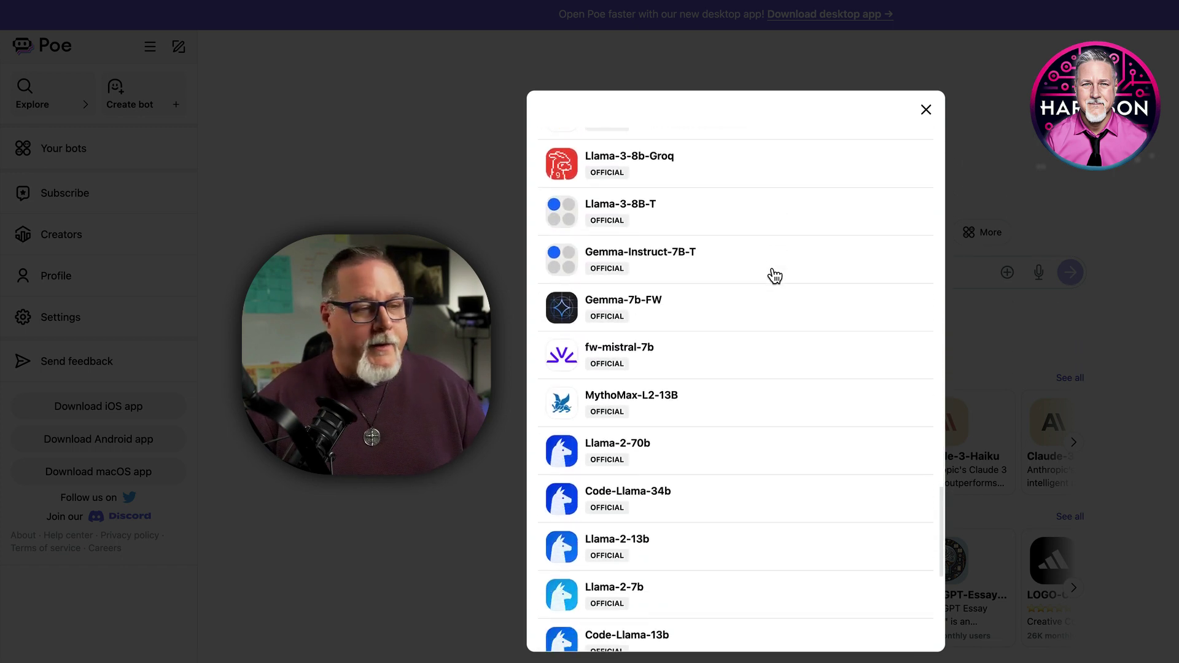
scroll(774, 275, "up", 20)
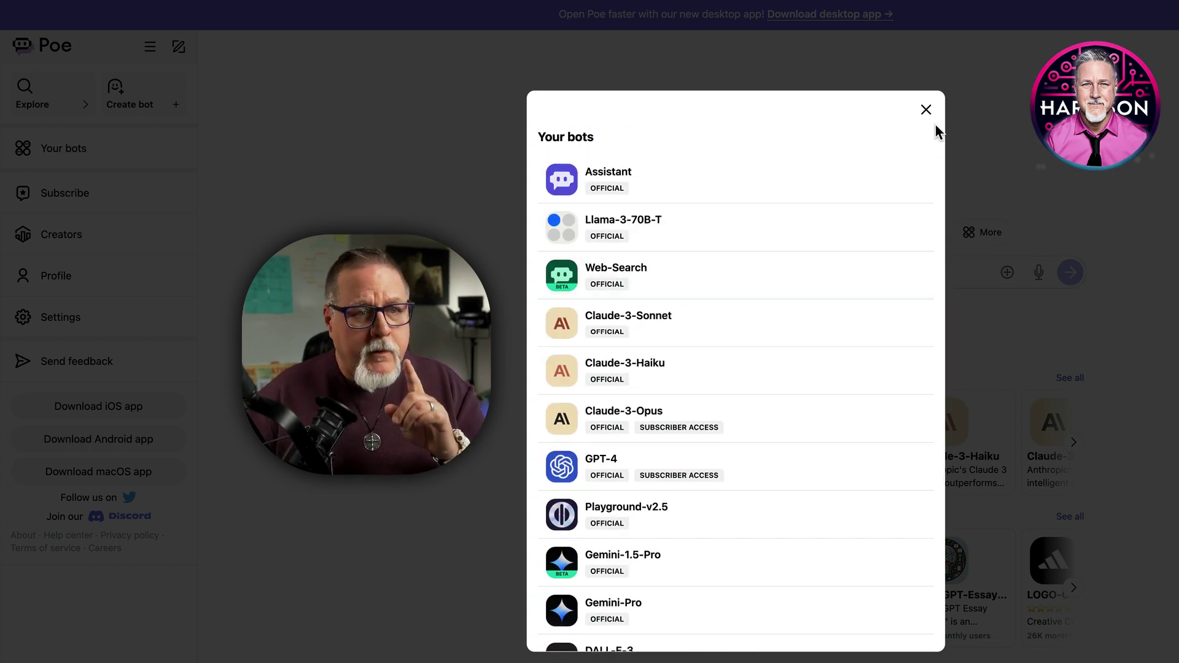
scroll(841, 249, "down", 3)
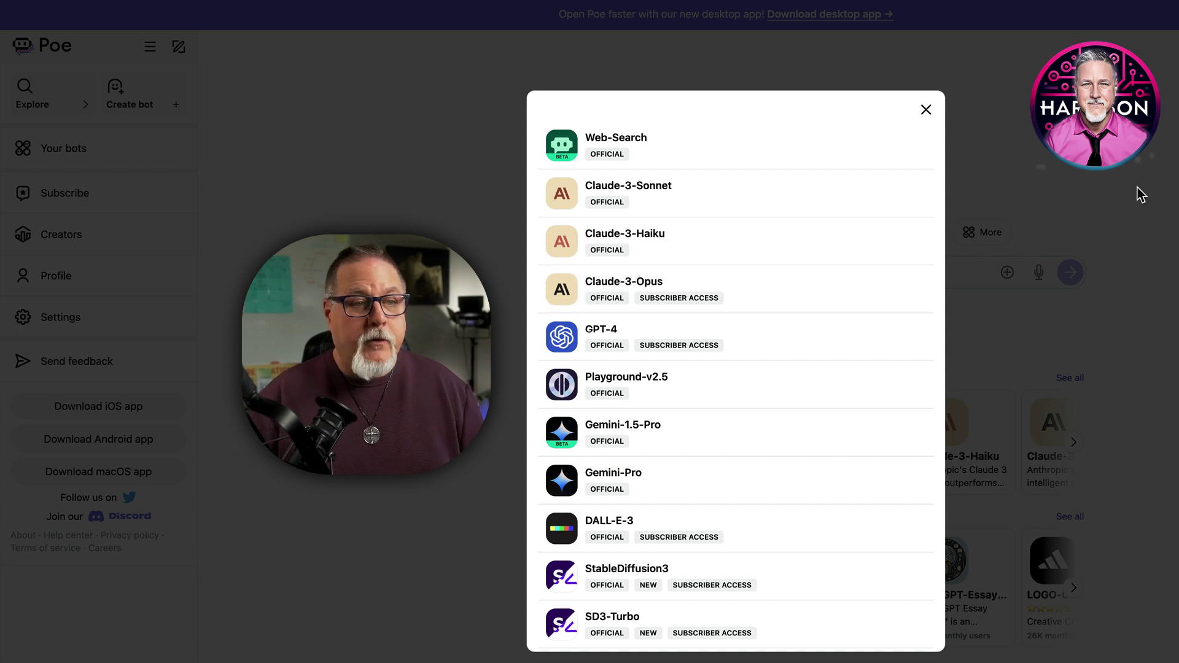
left_click(926, 110)
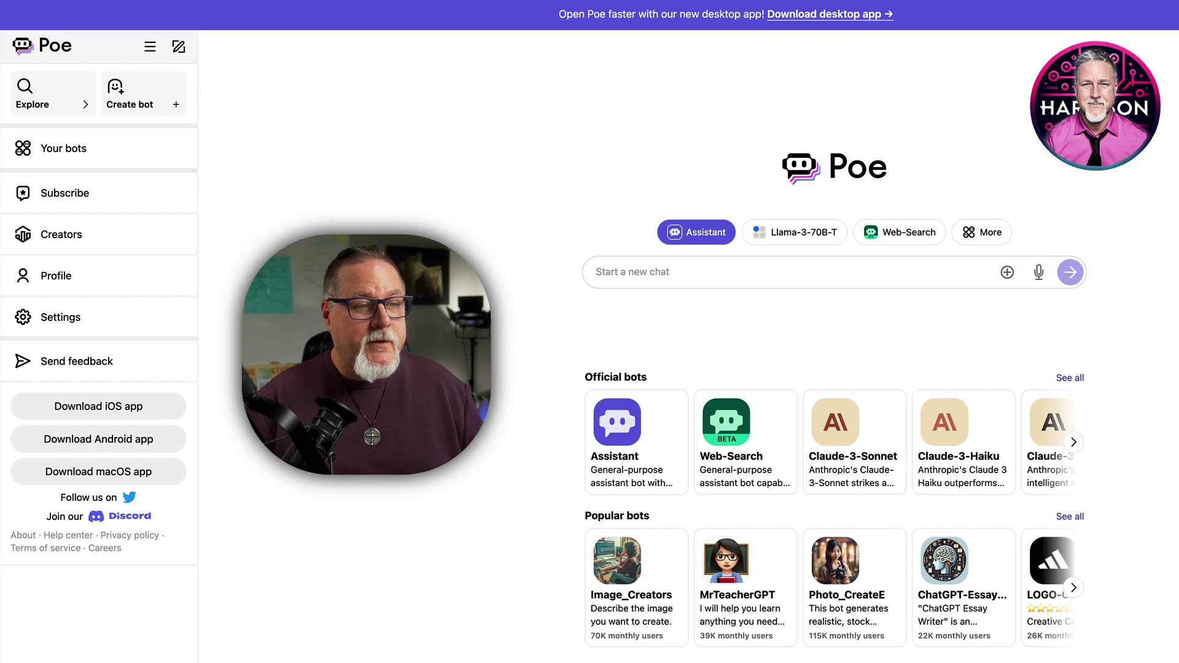
- Paste and send the nuclear-attack safest-US-city question to the Assistant, dismissing the subscription offer
left_click(623, 272)
right_click(627, 273)
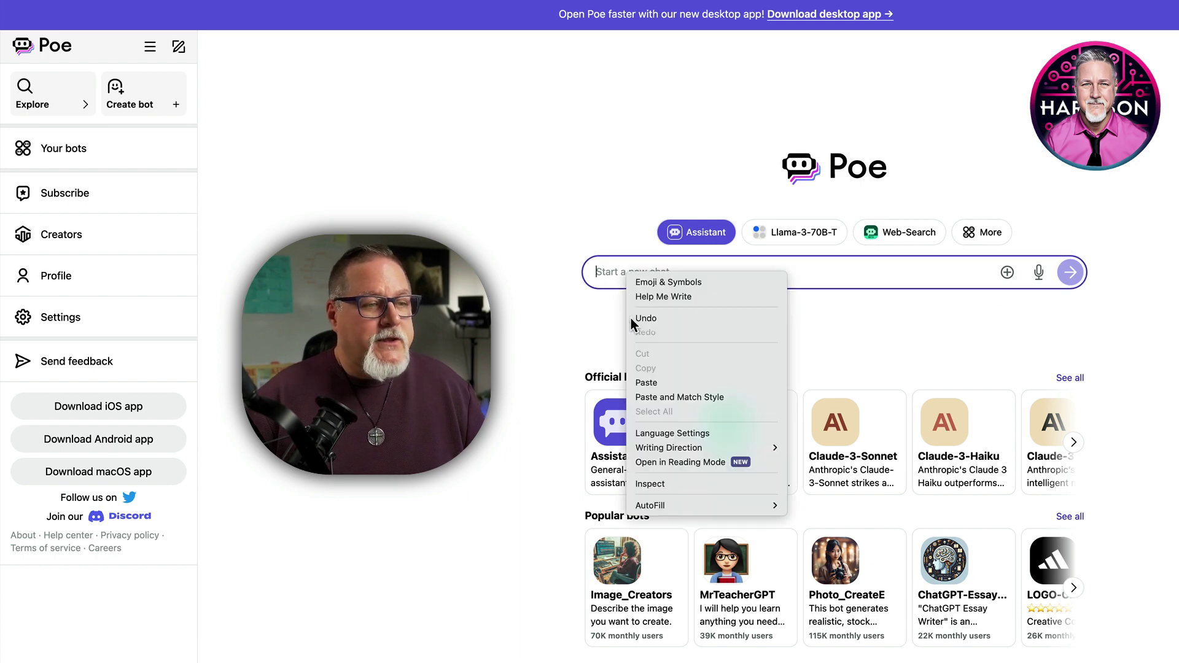
left_click(645, 382)
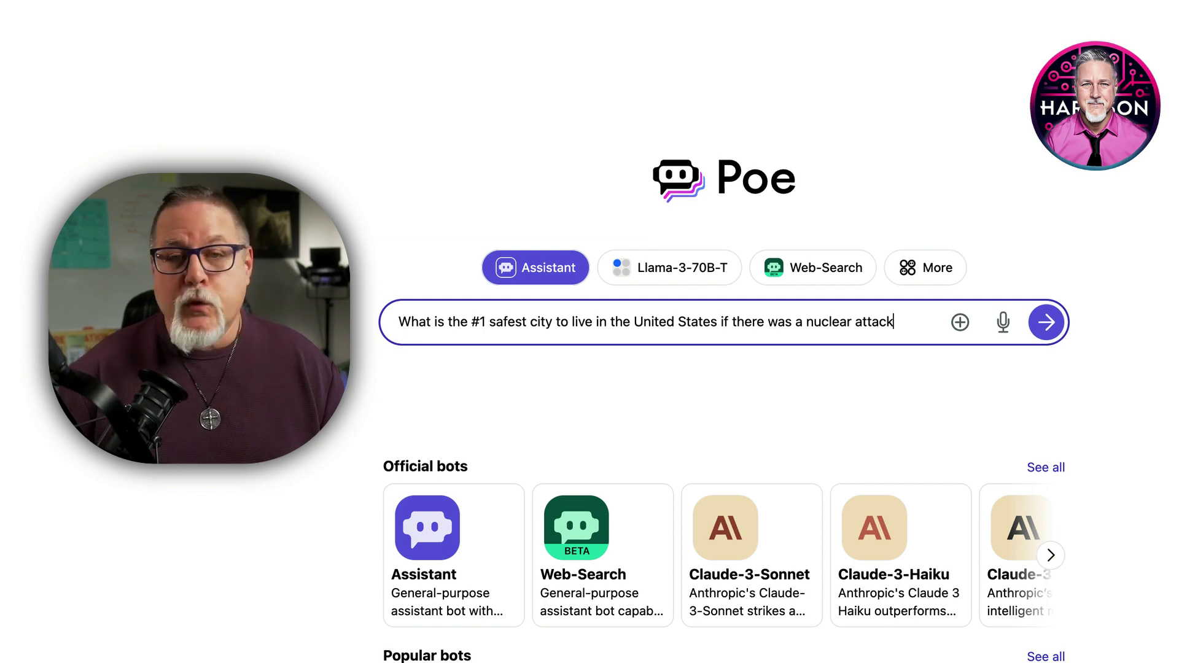
left_click(1050, 334)
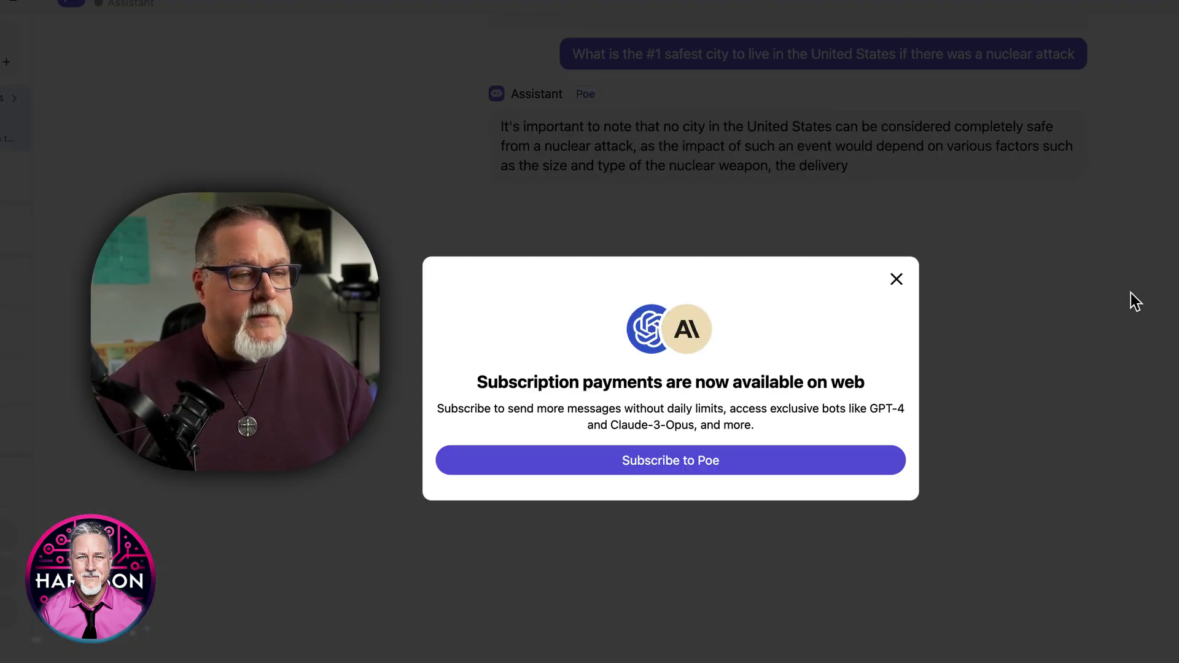
left_click(896, 279)
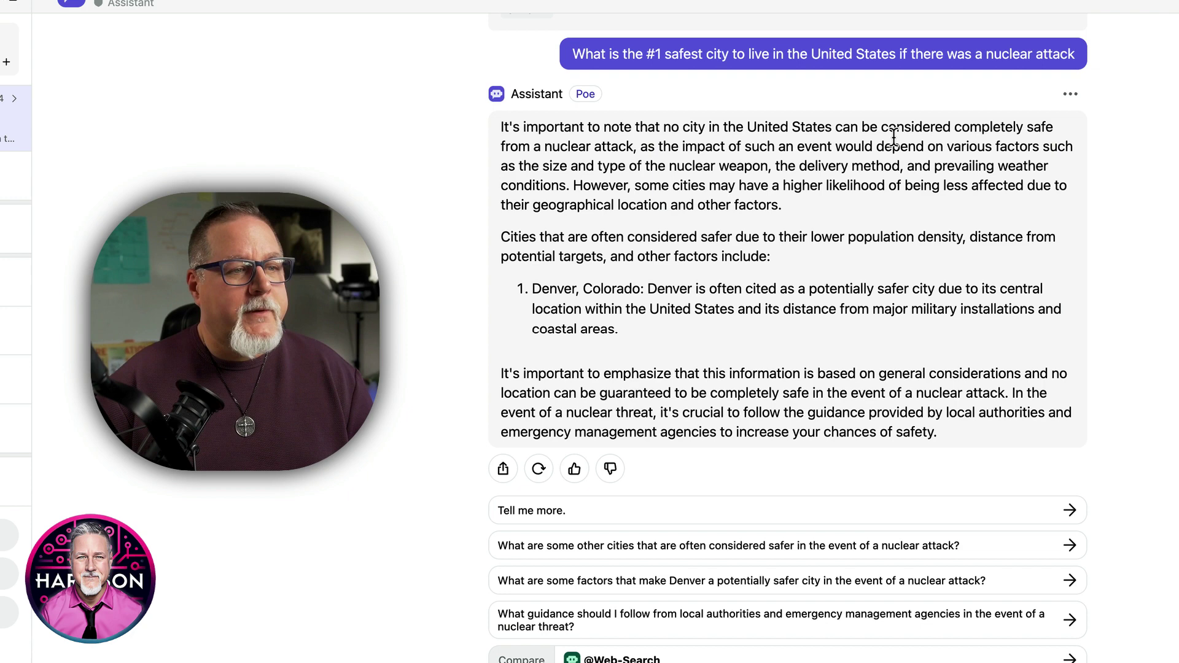
scroll(696, 226, "down", 1)
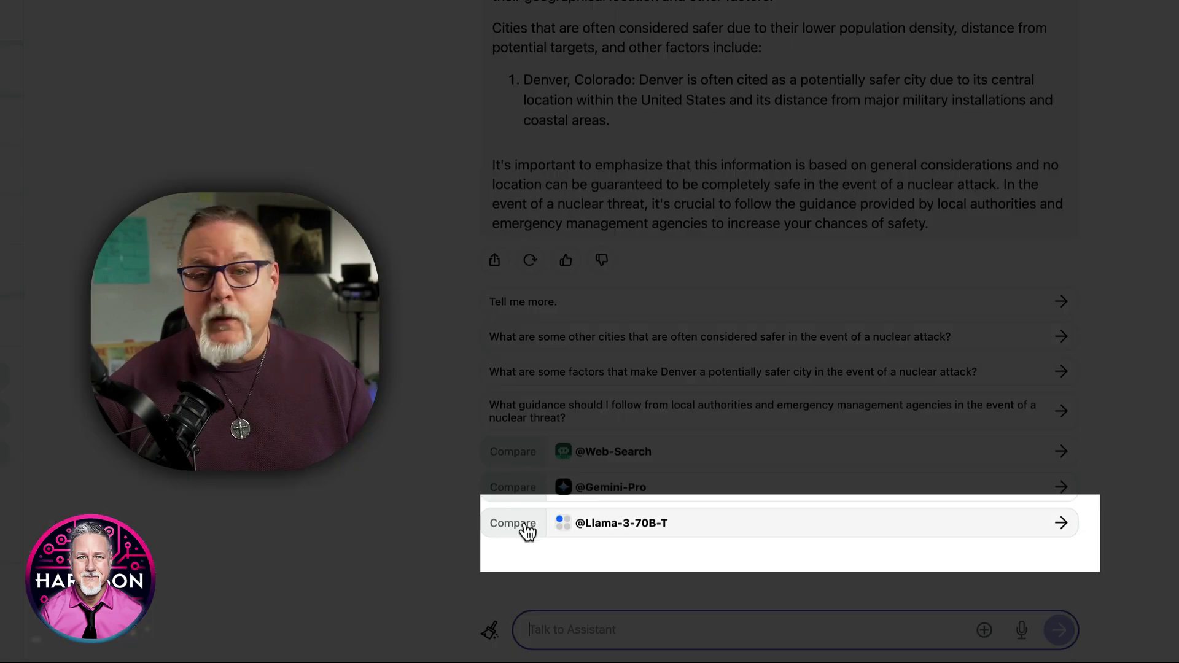
- Compare with Llama-3-70B-T and read its answer naming Green Valley, Arizona
left_click(525, 526)
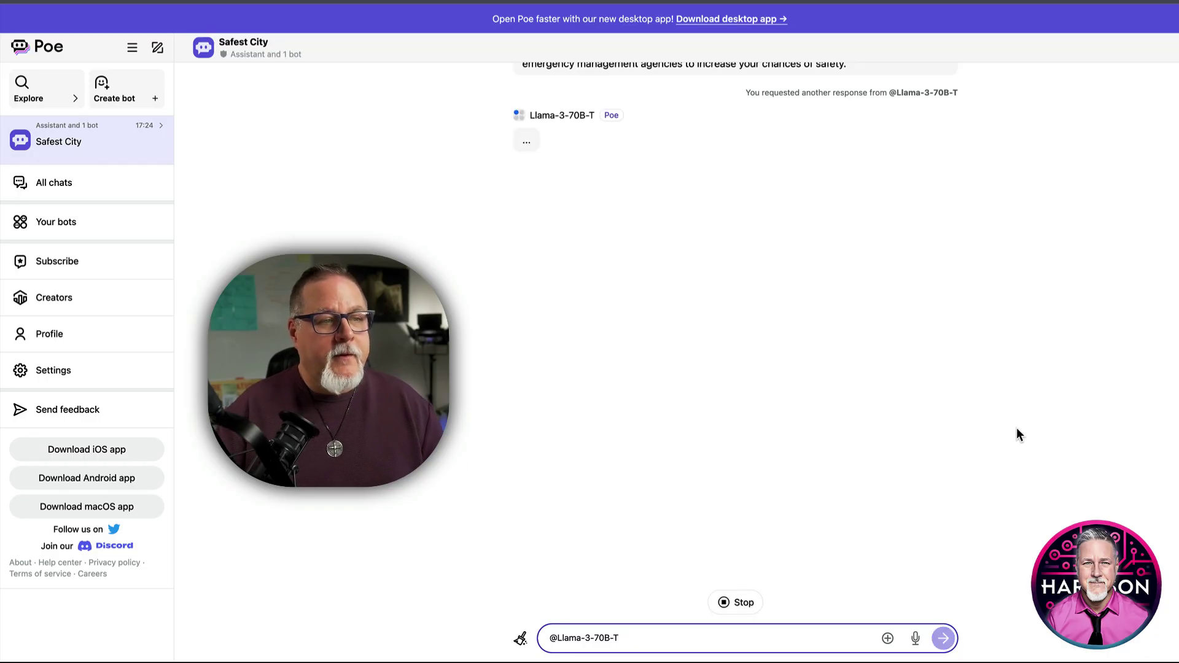
scroll(1025, 426, "up", 8)
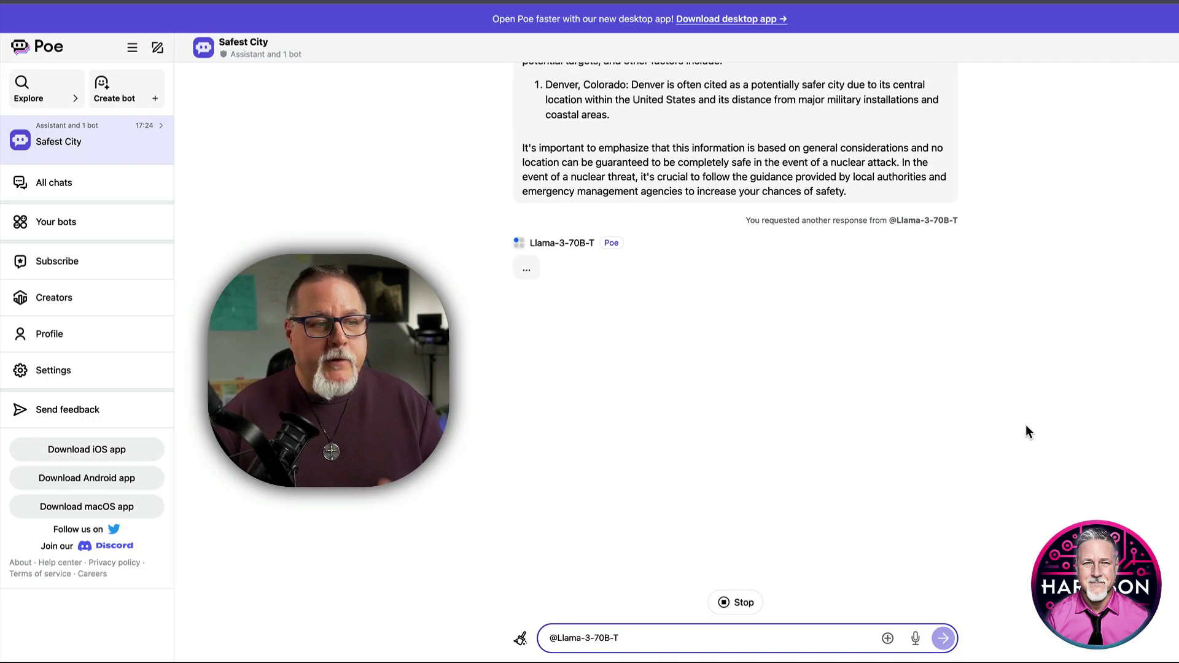
scroll(1026, 425, "down", 2)
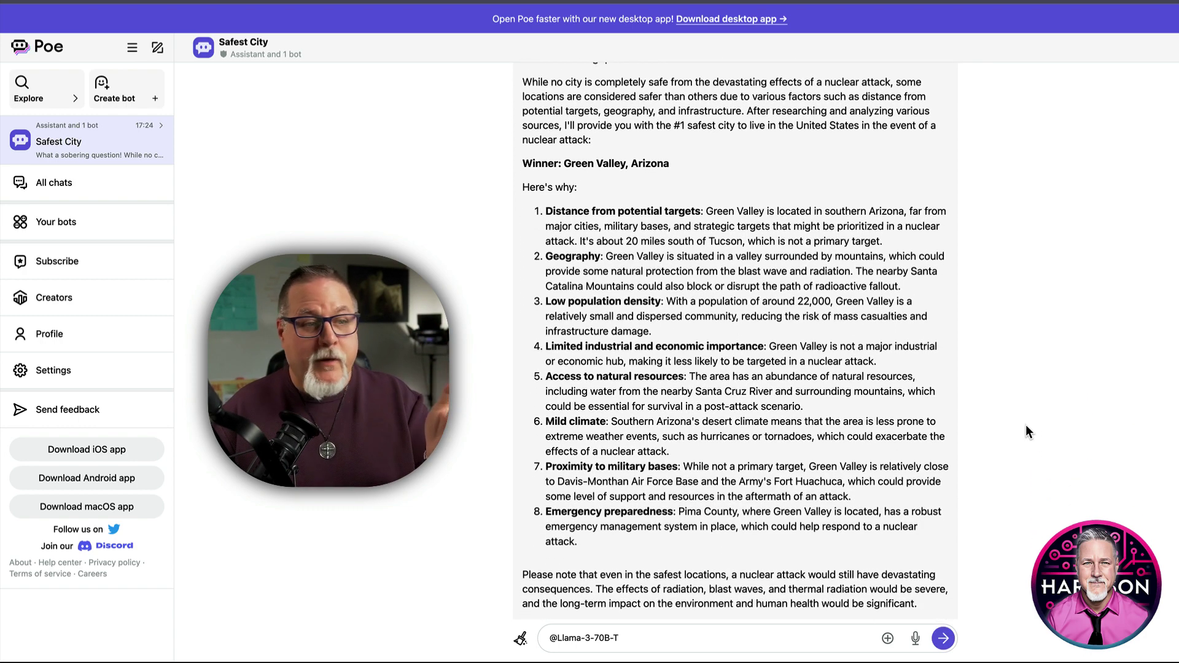
scroll(1025, 426, "up", 8)
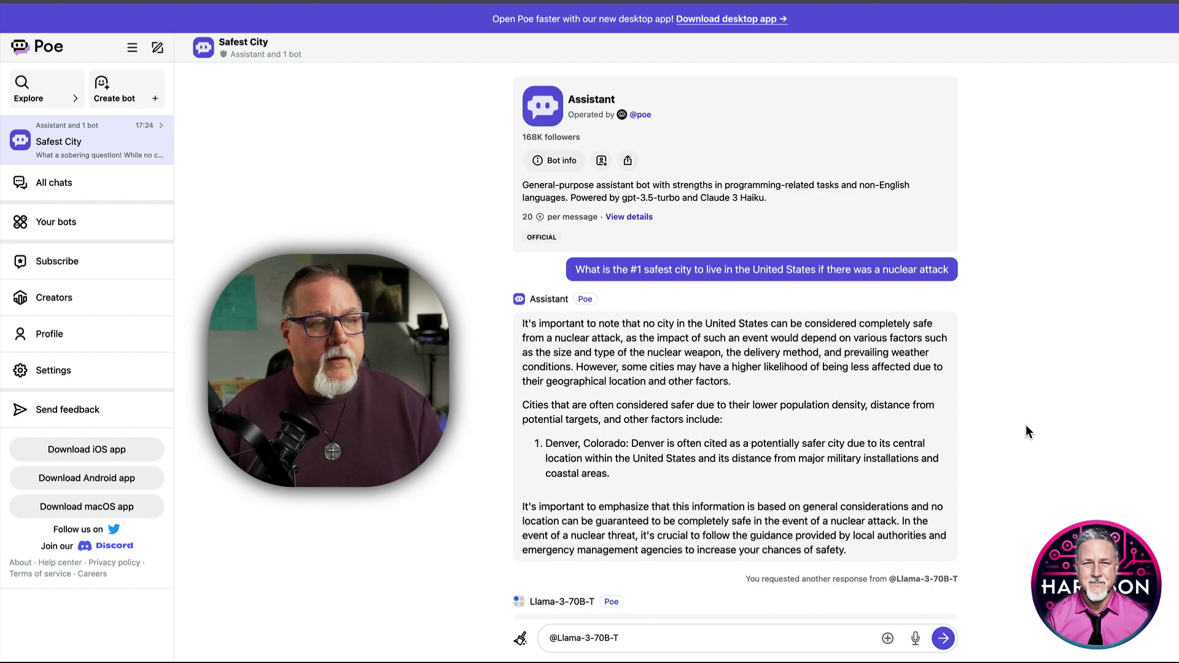
scroll(1025, 424, "down", 10)
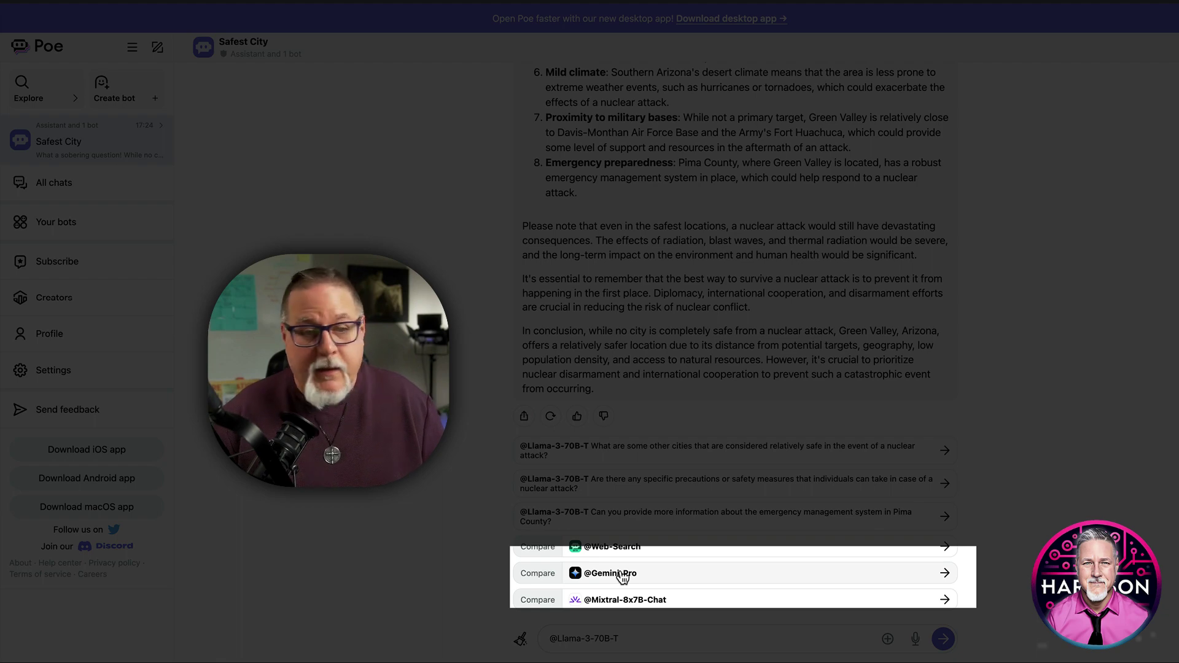
- Compare with Gemini-Pro, whose answer lists Butte, Bismarck, Cheyenne, Charleston and Boise
left_click(622, 575)
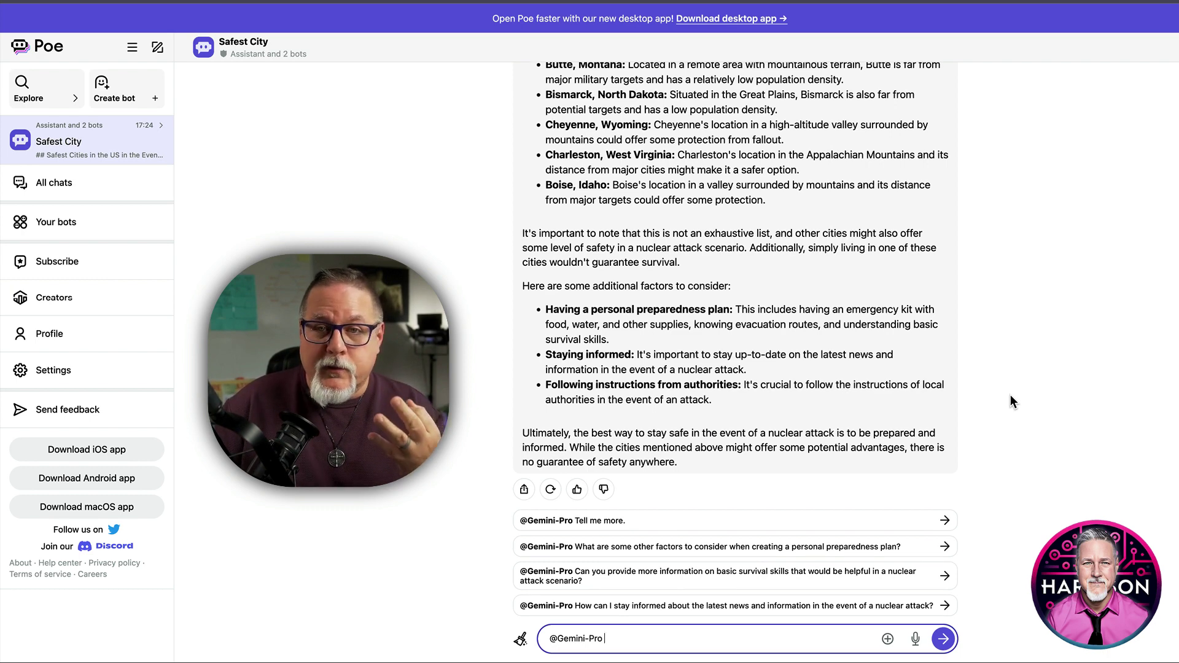
scroll(1011, 395, "up", 1)
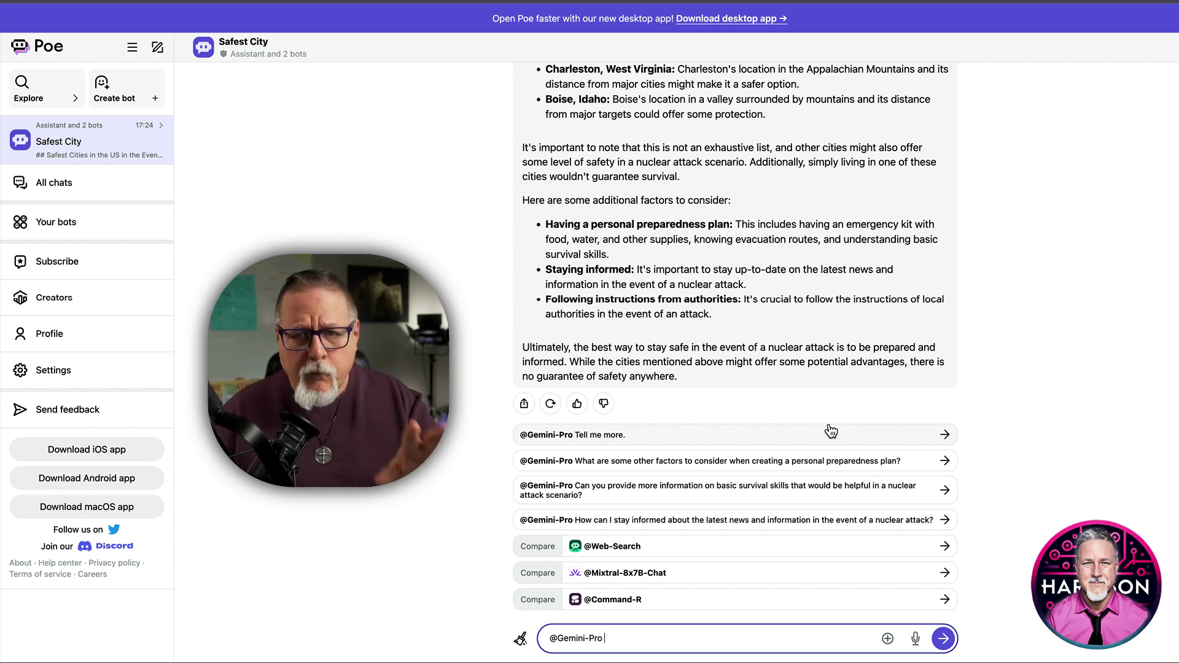
scroll(1019, 421, "up", 10)
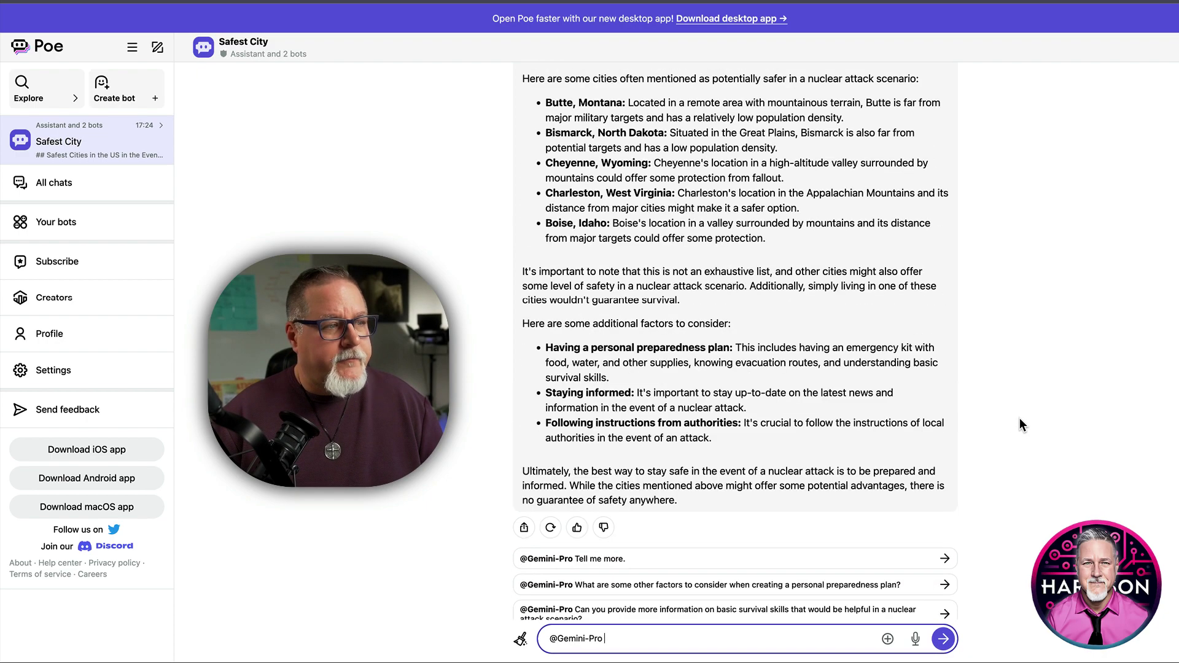
scroll(1021, 424, "up", 4)
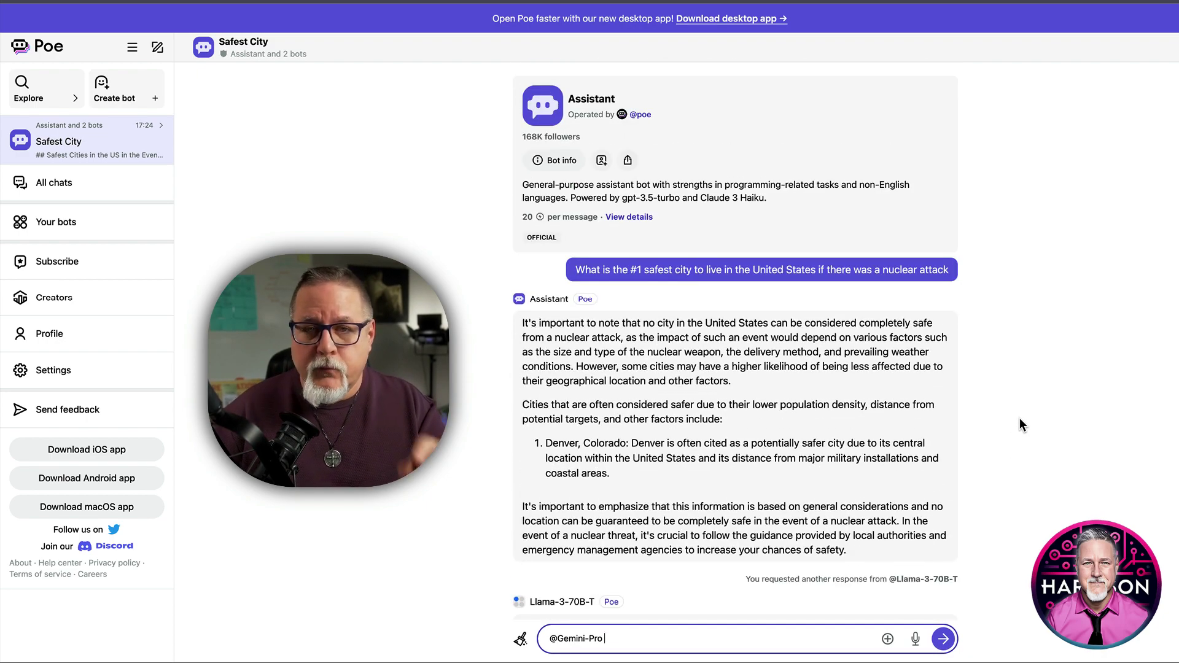